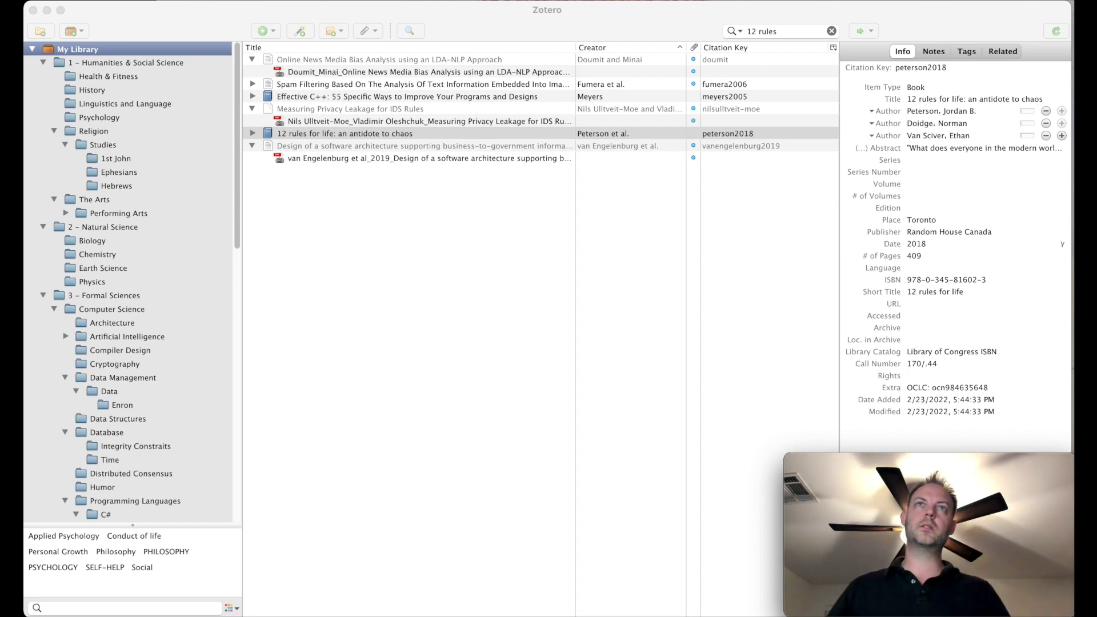
Step: Browse the top-level collections, ending in the empty 1 – Humanities & Social Science collection
{"action": "left_click_drag", "start_coordinate": [238, 192], "coordinate": [234, 474]}
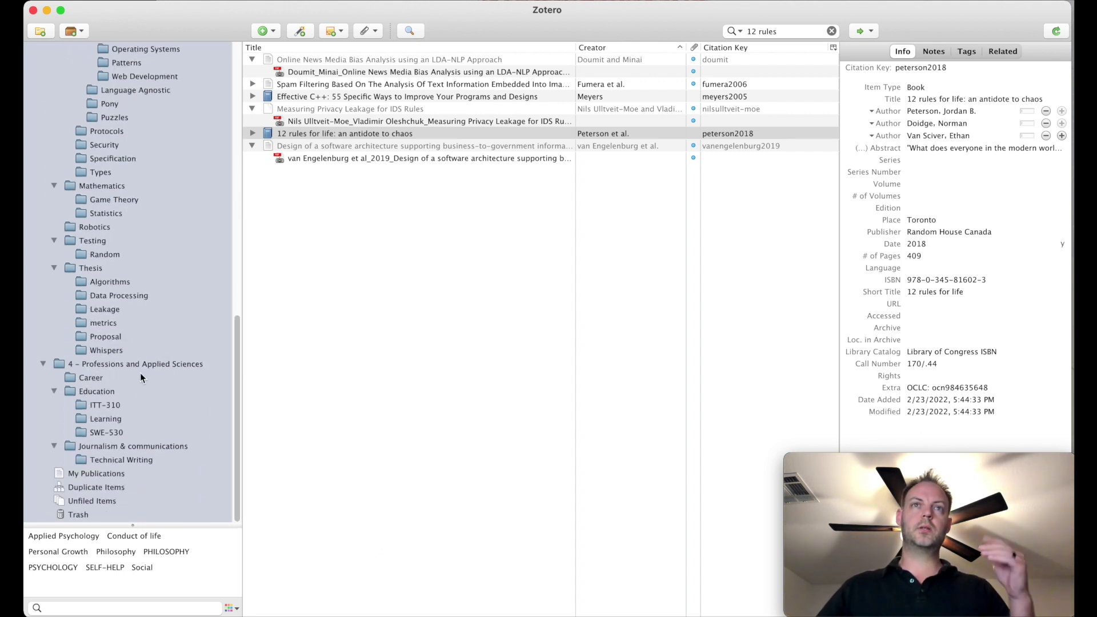
{"action": "left_click", "coordinate": [123, 365]}
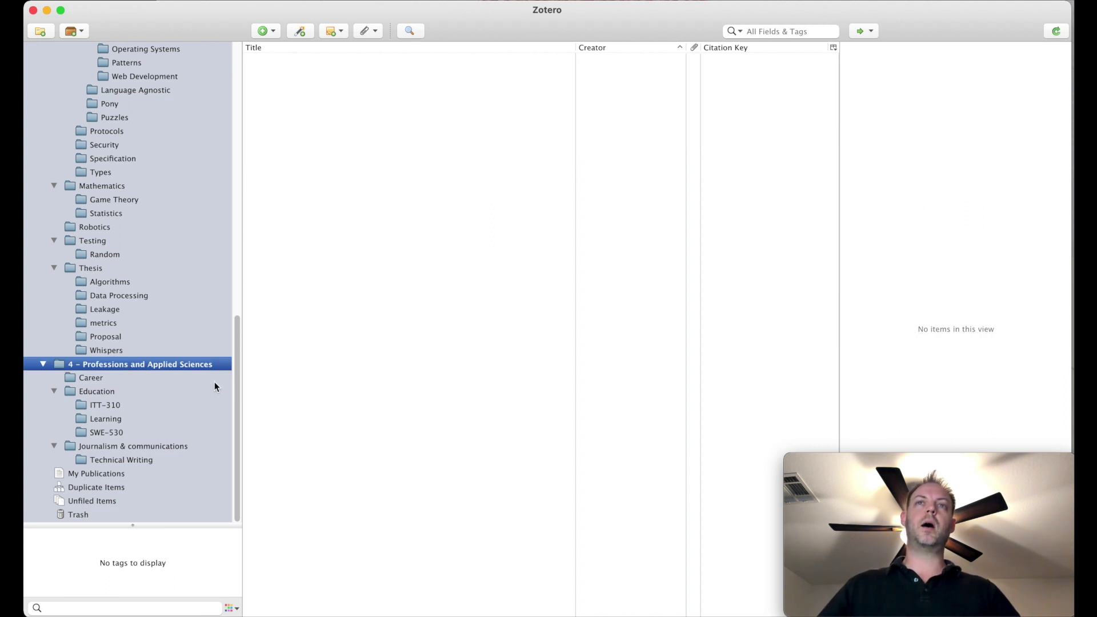
{"action": "left_click_drag", "start_coordinate": [238, 379], "coordinate": [237, 234]}
{"action": "scroll", "coordinate": [172, 285], "scroll_direction": "up", "scroll_amount": 5}
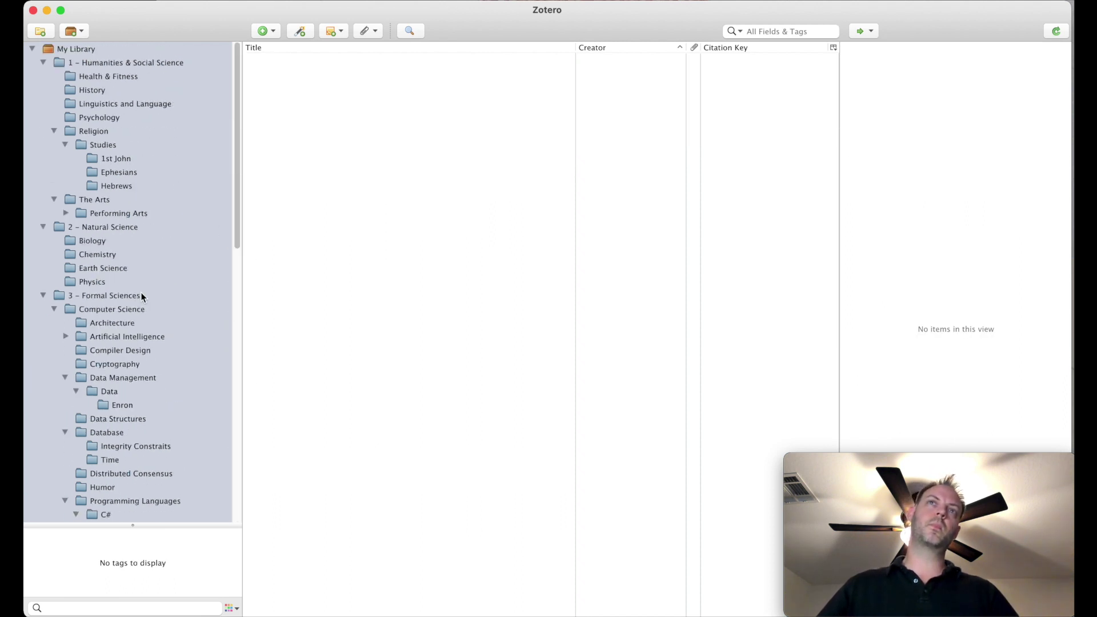
{"action": "left_click", "coordinate": [91, 295]}
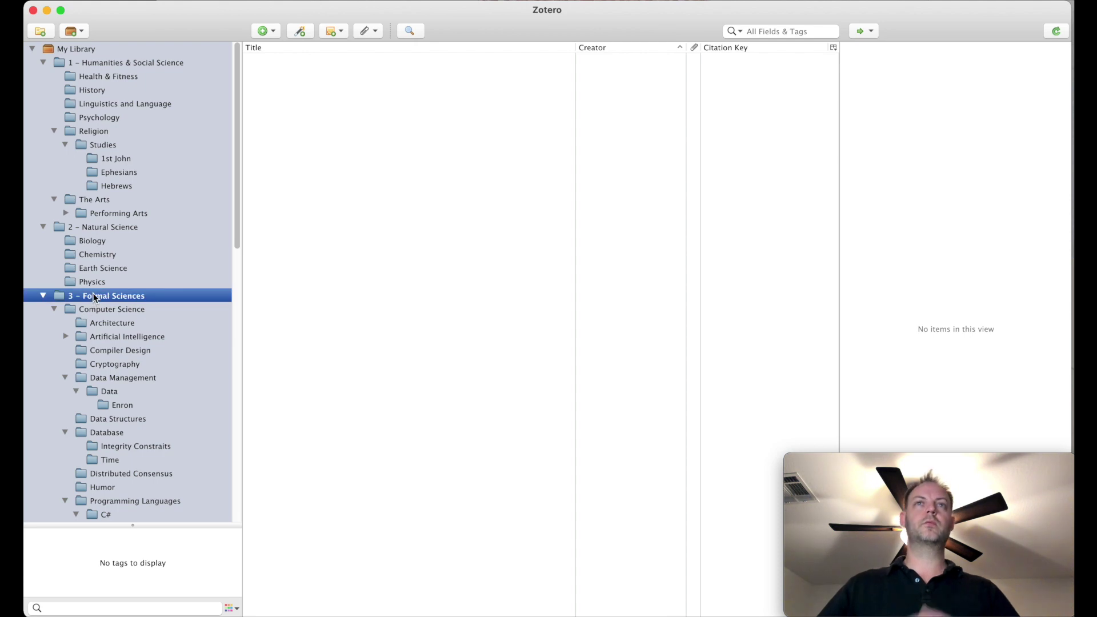
{"action": "left_click", "coordinate": [101, 228]}
{"action": "left_click", "coordinate": [115, 62]}
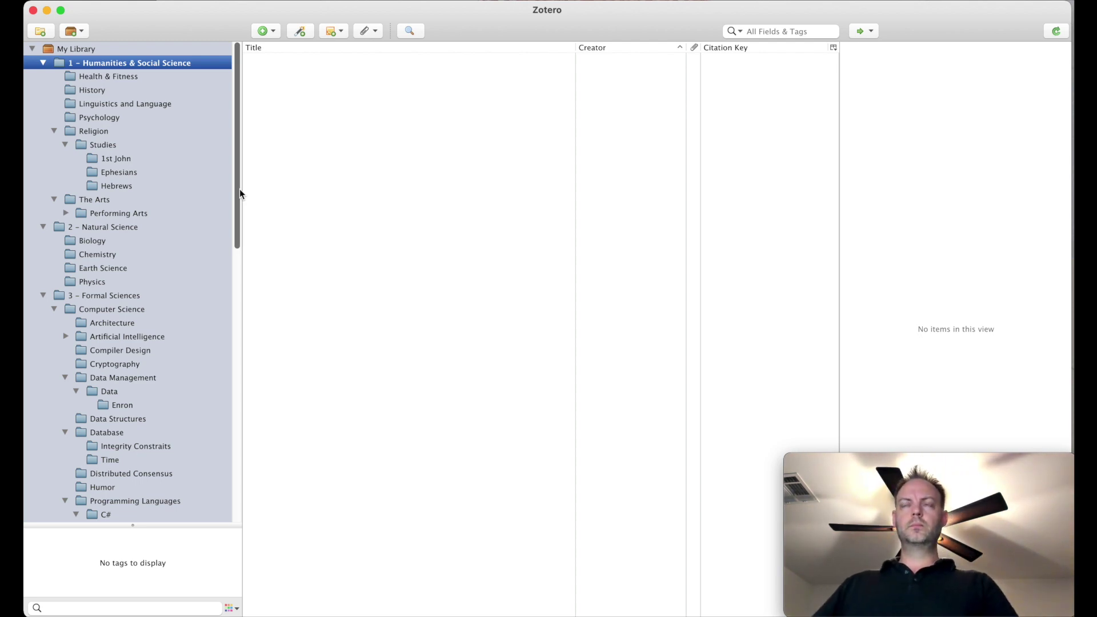
{"action": "left_click", "coordinate": [90, 53]}
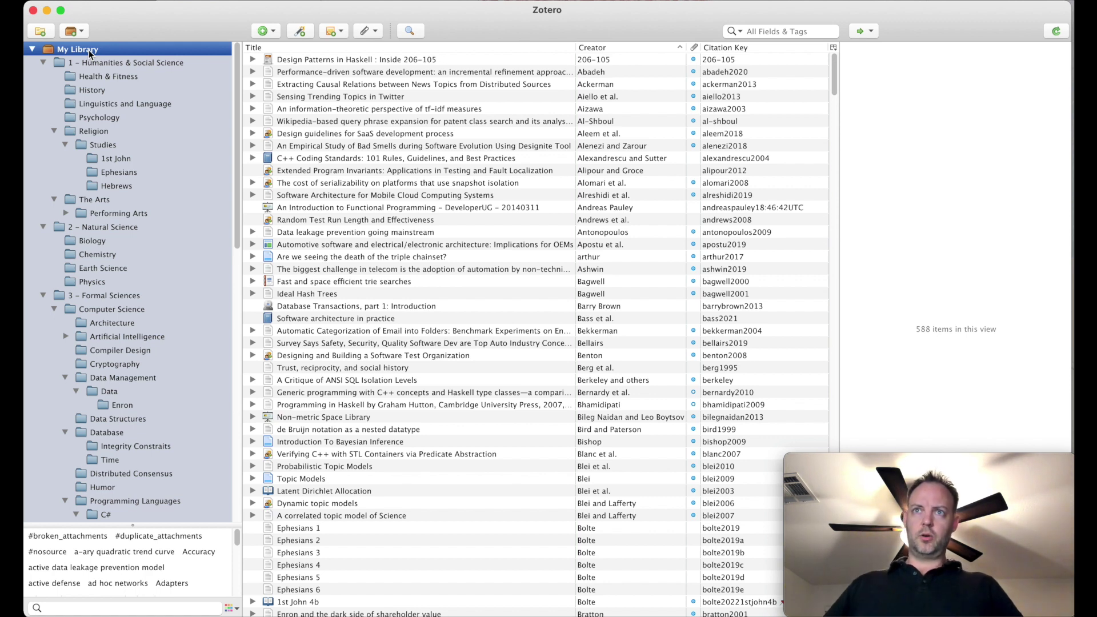
Step: Look inside the 1st John collection, then return to the full 588-item library
{"action": "left_click", "coordinate": [124, 161]}
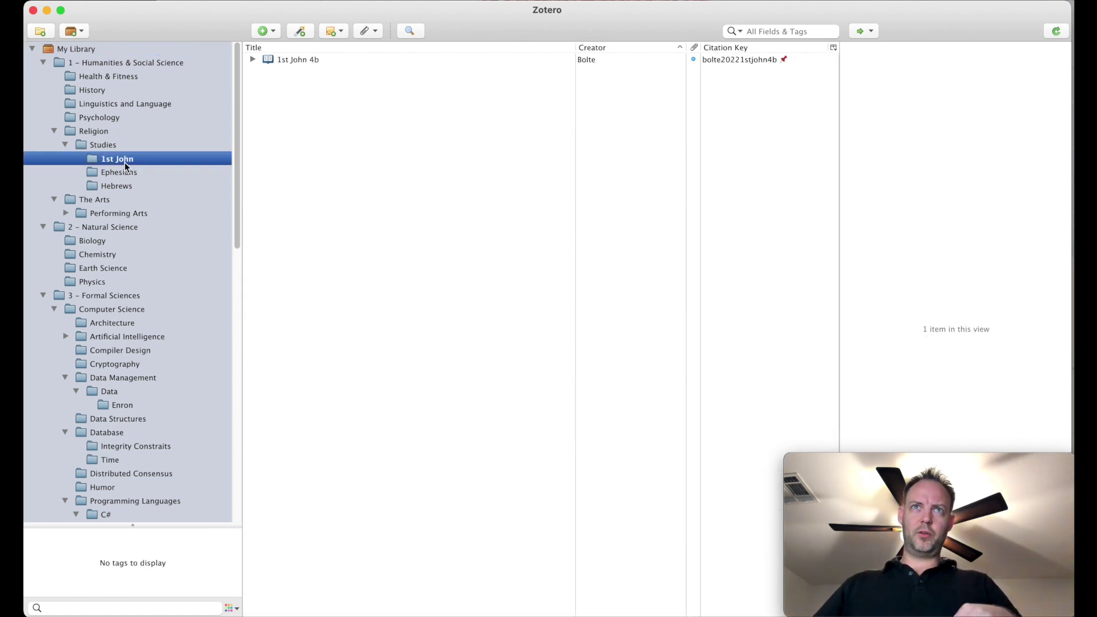
{"action": "left_click", "coordinate": [81, 49]}
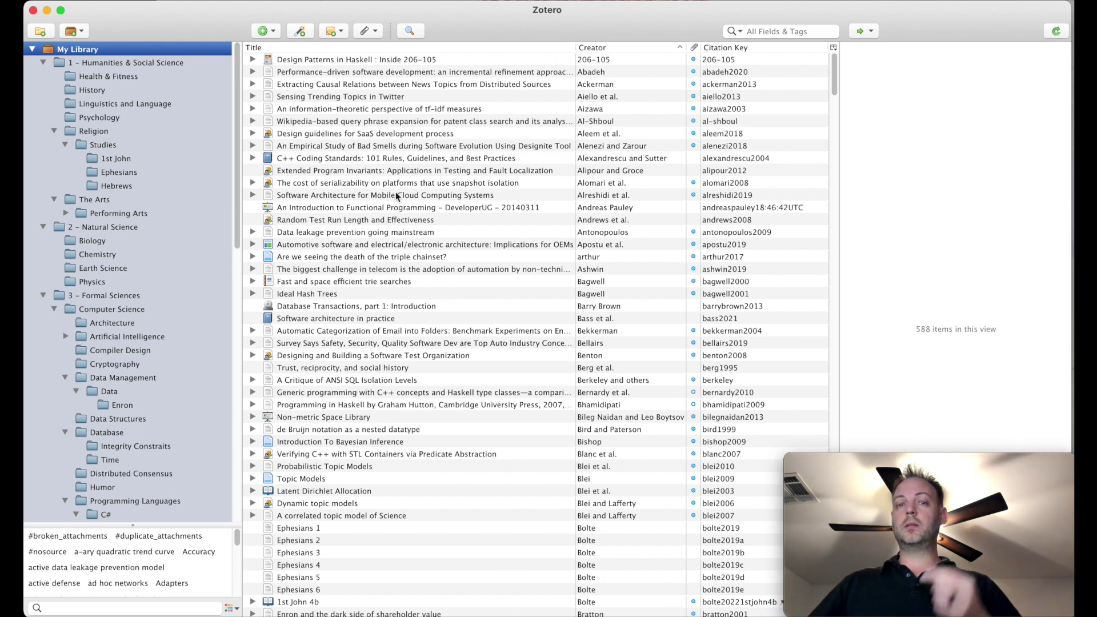
{"action": "left_click", "coordinate": [768, 33]}
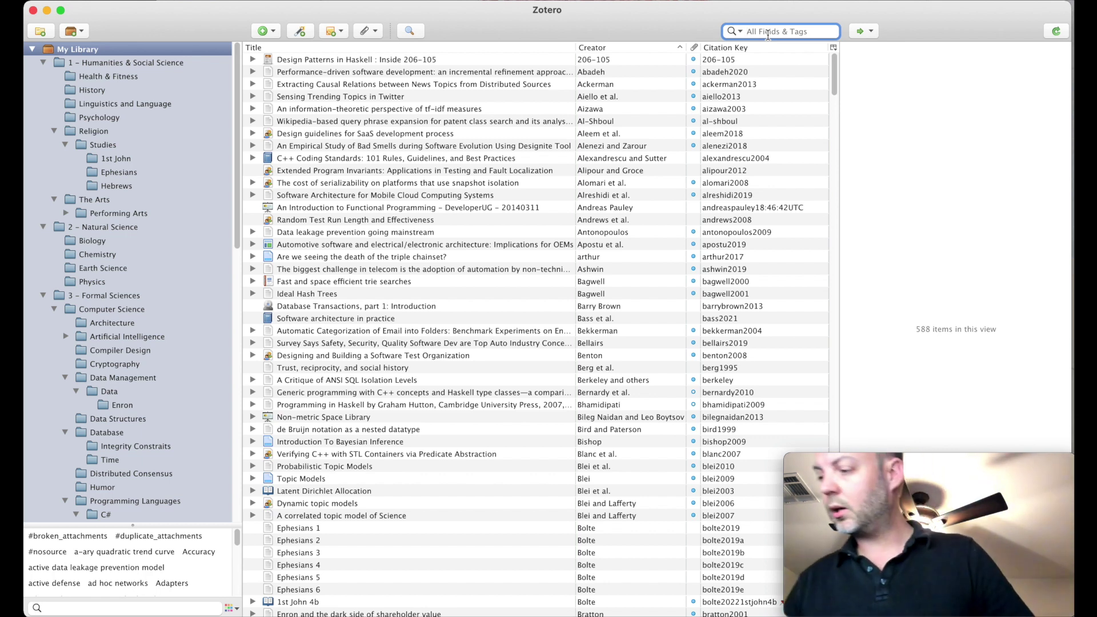
Step: Search '12 rules', select 12 rules for life, and hold Option to highlight its Psychology collection
{"action": "type", "text": "12 rules"}
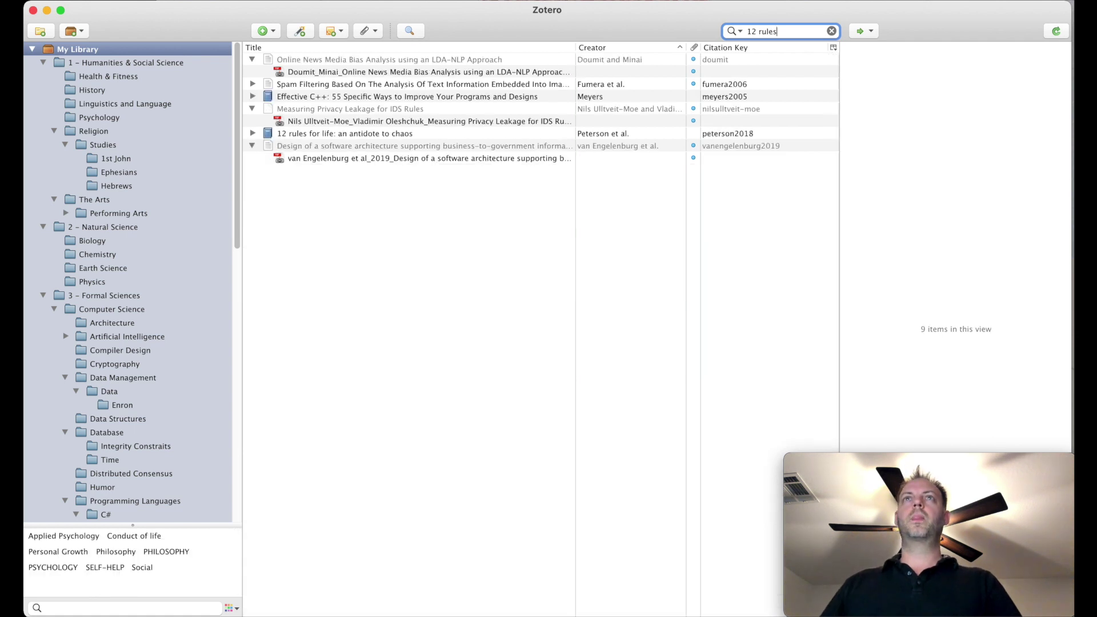
{"action": "left_click", "coordinate": [376, 134]}
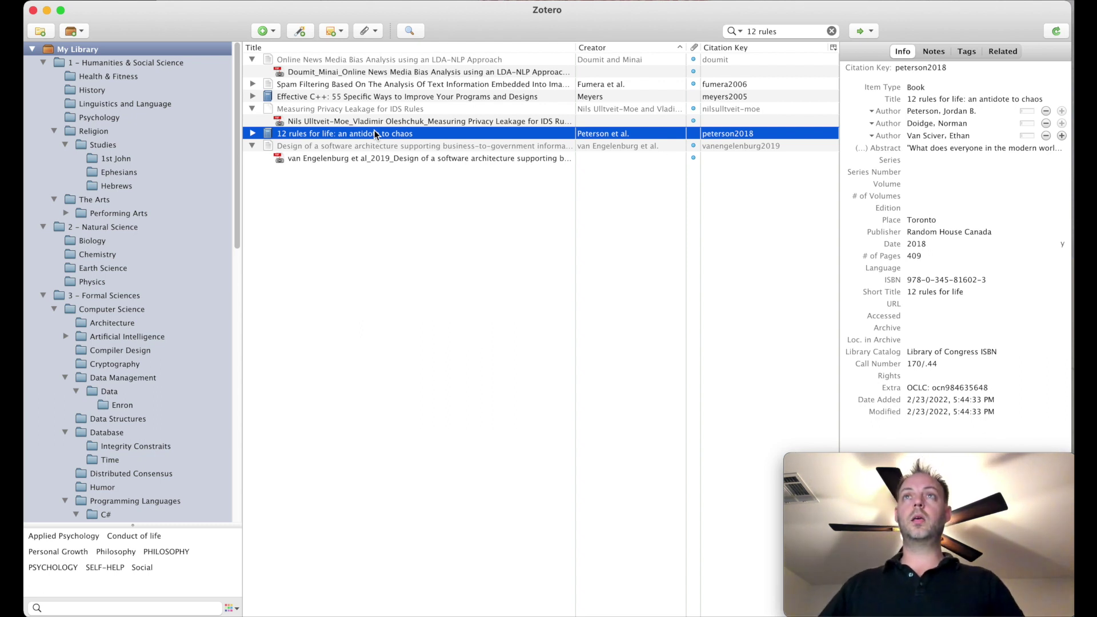
{"action": "key", "text": "alt"}
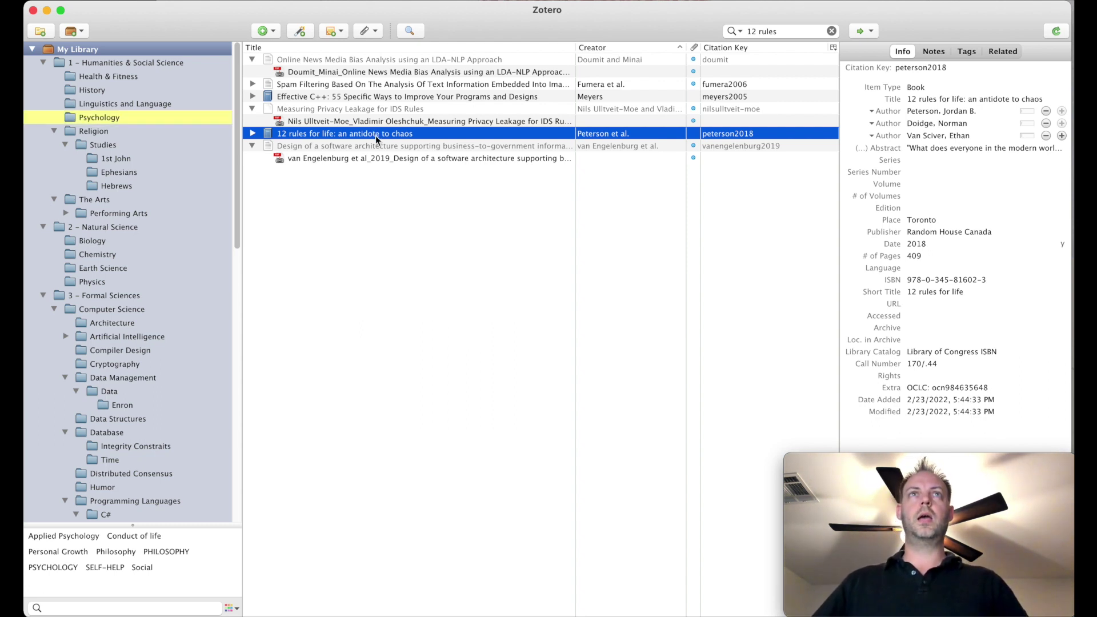
{"action": "key", "text": "alt"}
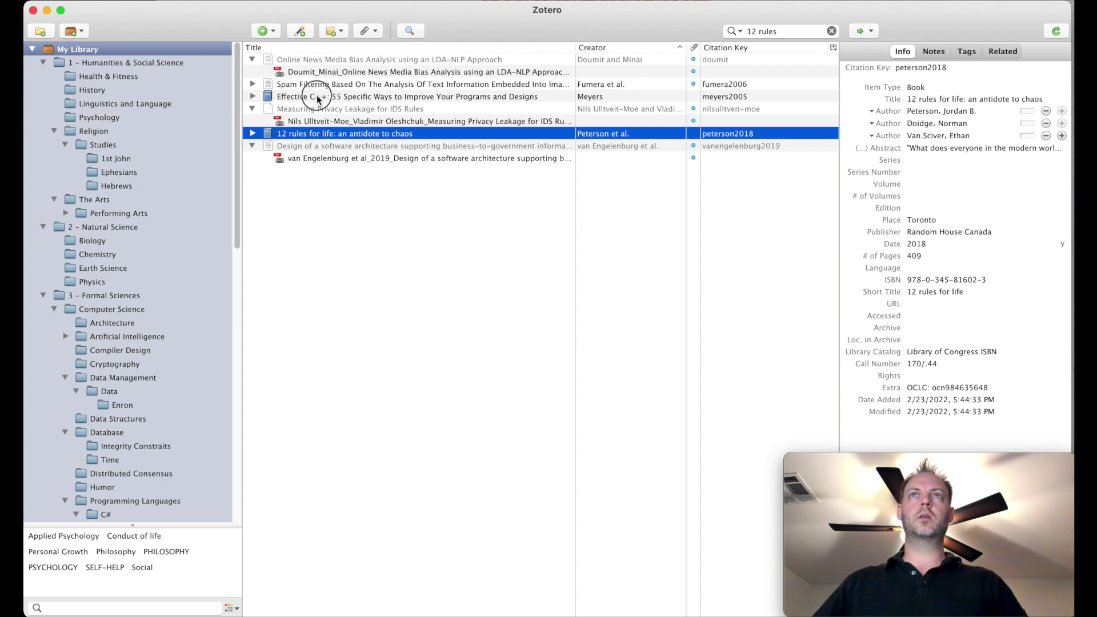
Step: Highlight Effective C++'s collection, then reselect 12 rules for life to show Psychology again
{"action": "left_click", "coordinate": [321, 98]}
{"action": "key", "text": "alt"}
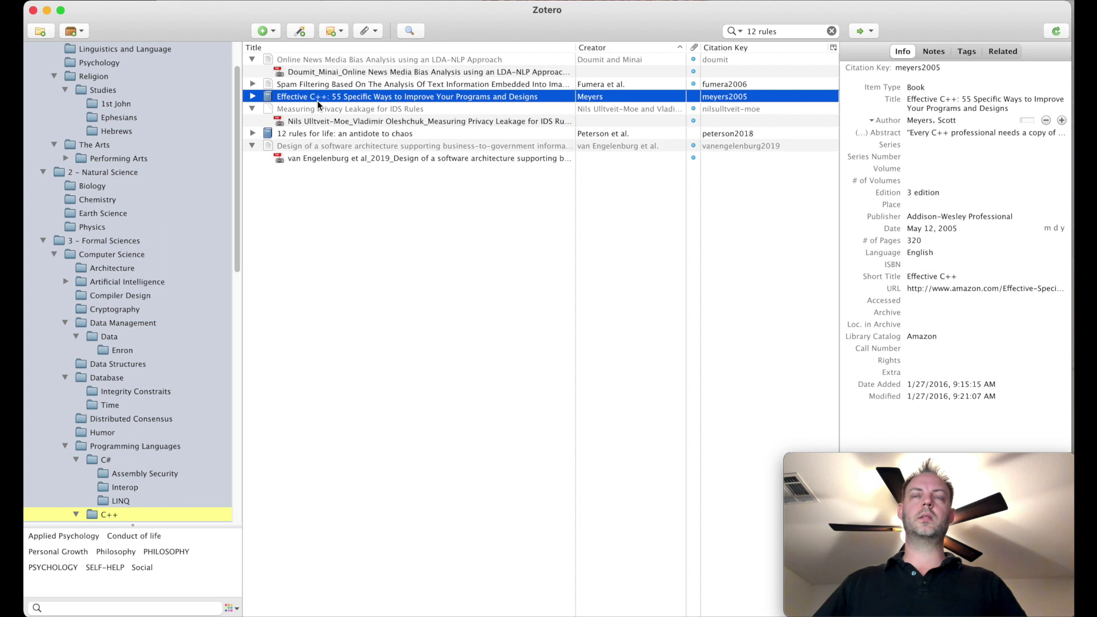
{"action": "left_click", "coordinate": [320, 136]}
{"action": "key", "text": "alt"}
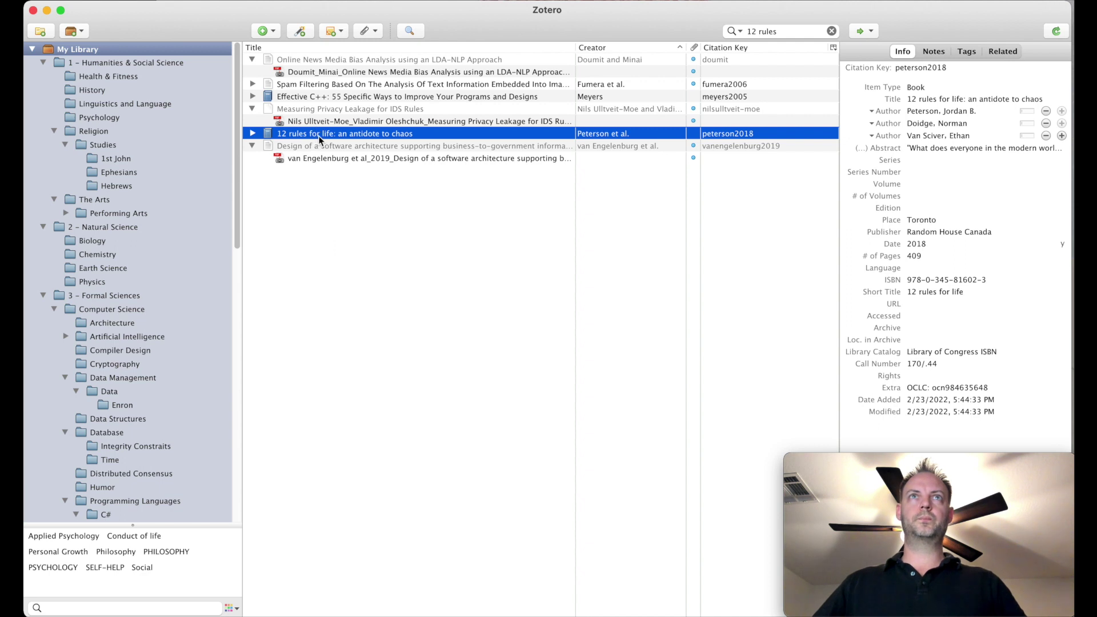
{"action": "key", "text": "alt"}
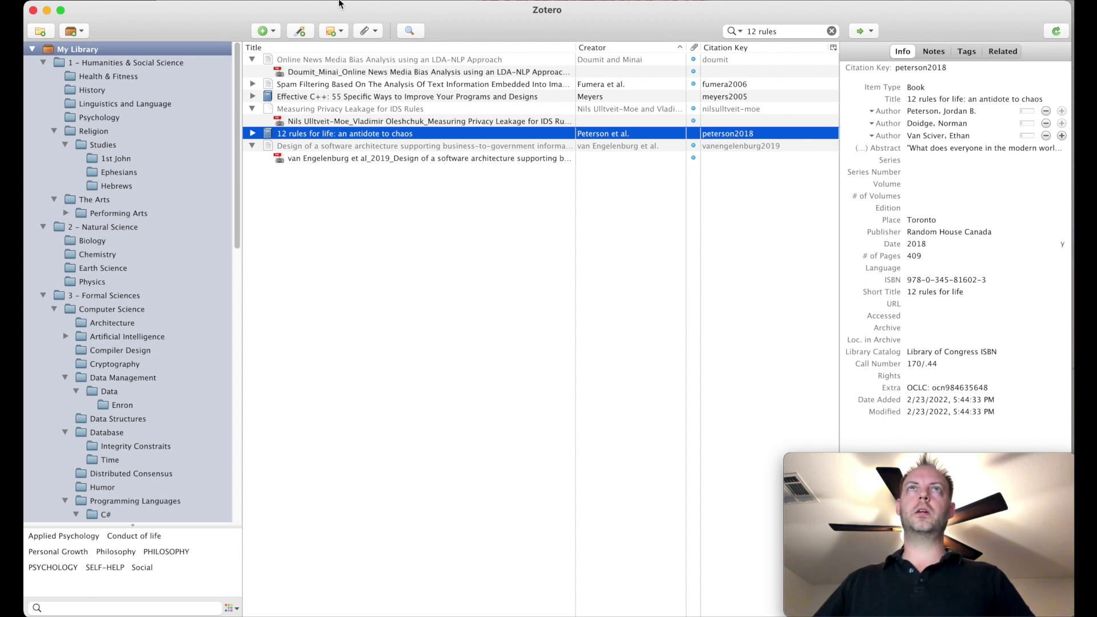
{"action": "left_click", "coordinate": [172, 1]}
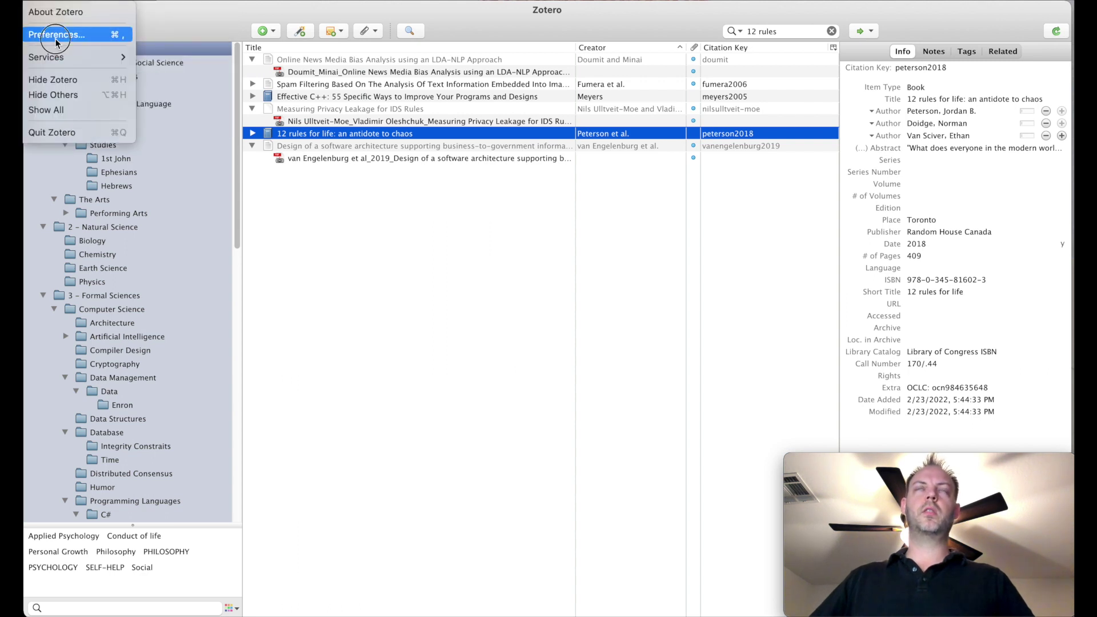
{"action": "left_click", "coordinate": [55, 36]}
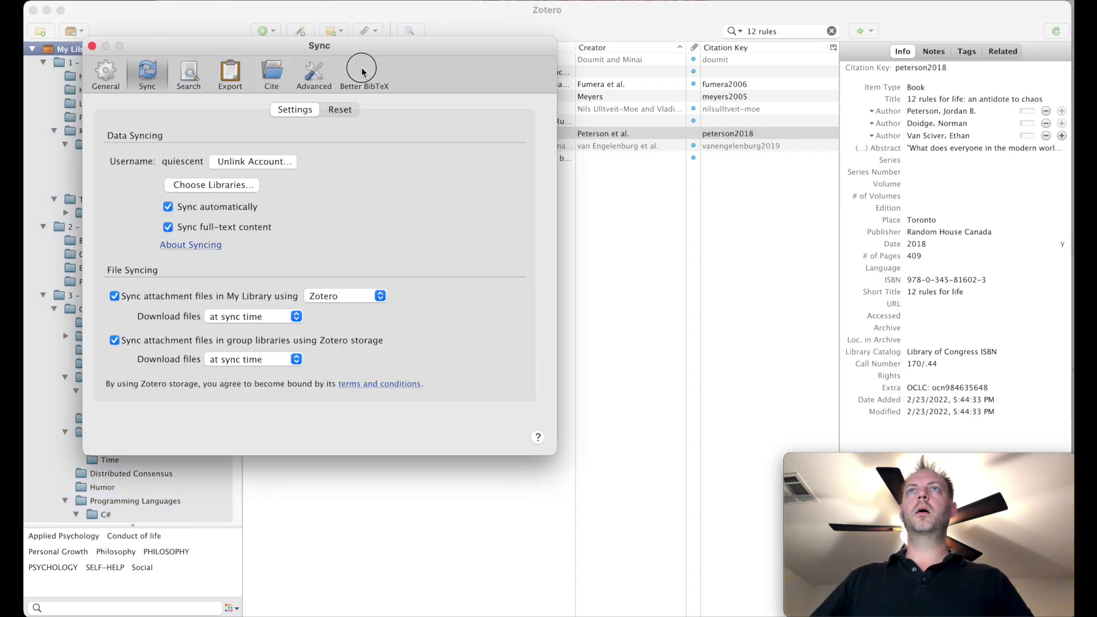
Step: Check the Better BibTeX [auth:lower][year] key format and Advanced settings, then close preferences
{"action": "left_click", "coordinate": [362, 71]}
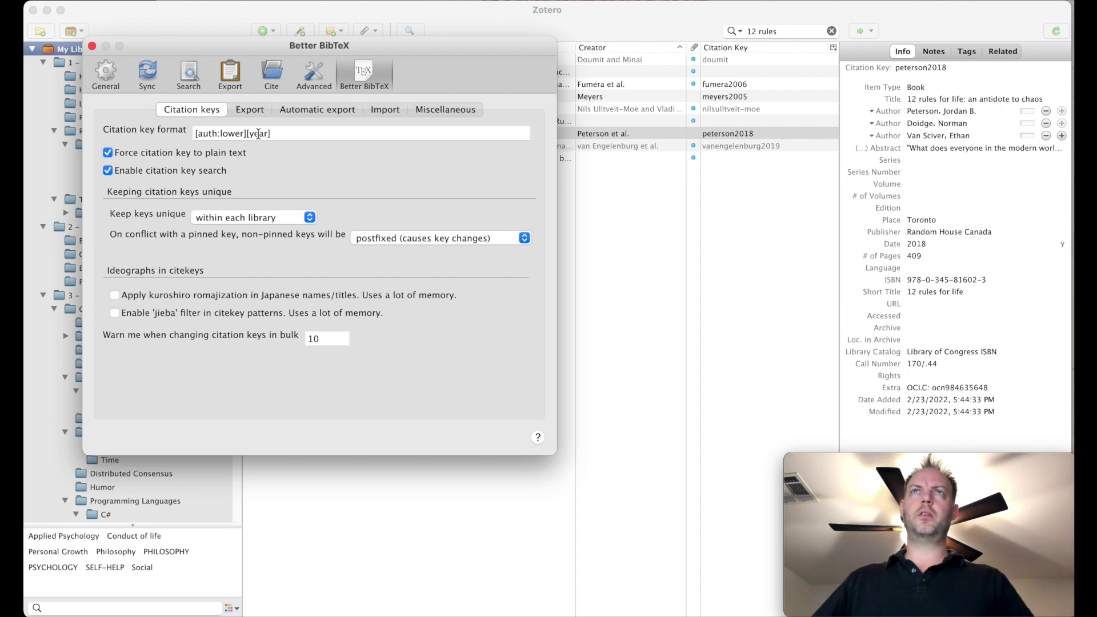
{"action": "left_click", "coordinate": [312, 81]}
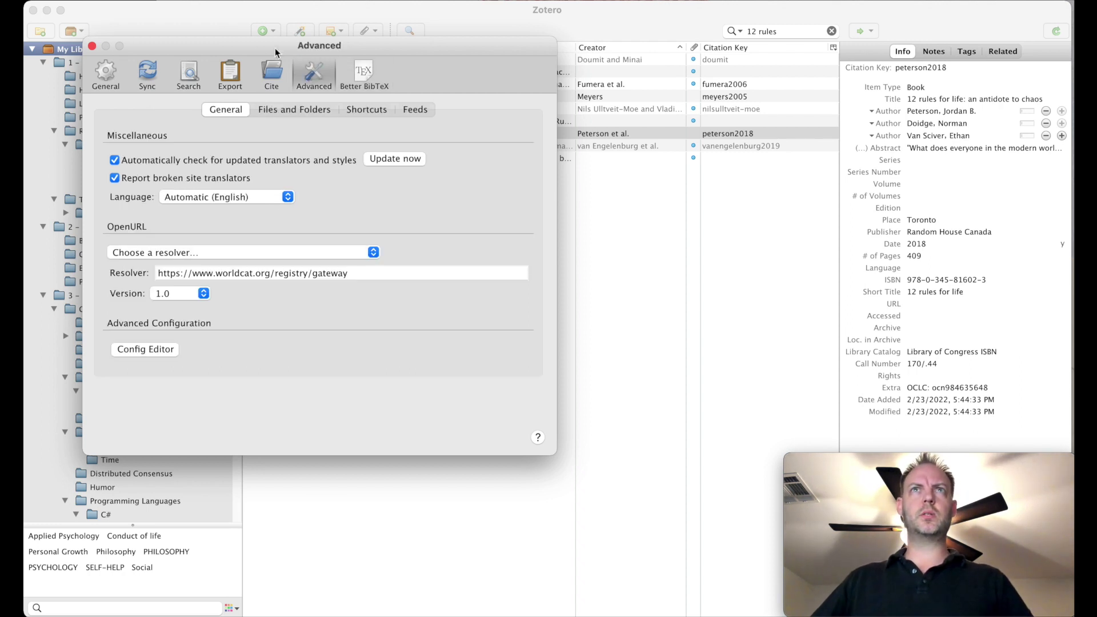
{"action": "left_click", "coordinate": [91, 76]}
{"action": "left_click", "coordinate": [92, 46]}
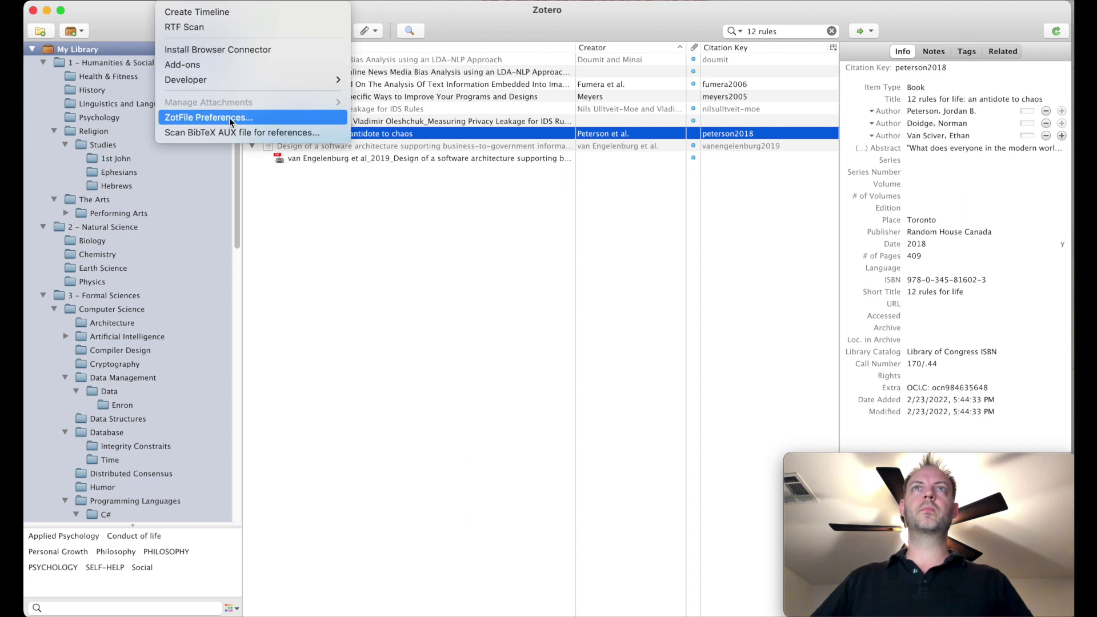
Step: Select the van Engelenburg 2019 PDF attachment to show its details and contents outline
{"action": "left_click", "coordinate": [245, 132]}
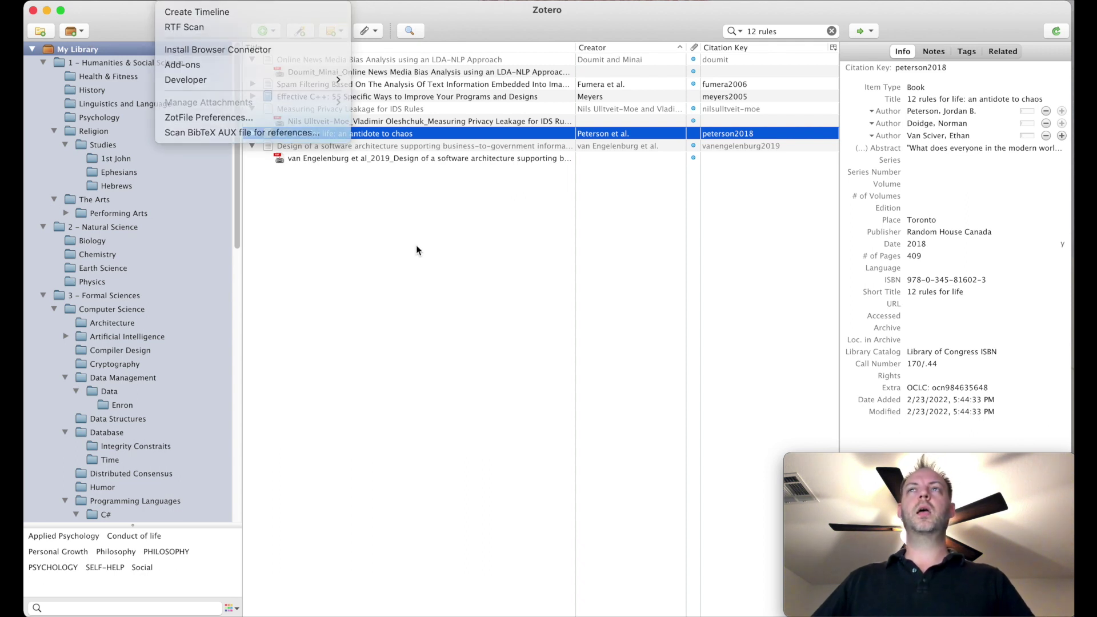
{"action": "left_click", "coordinate": [353, 160]}
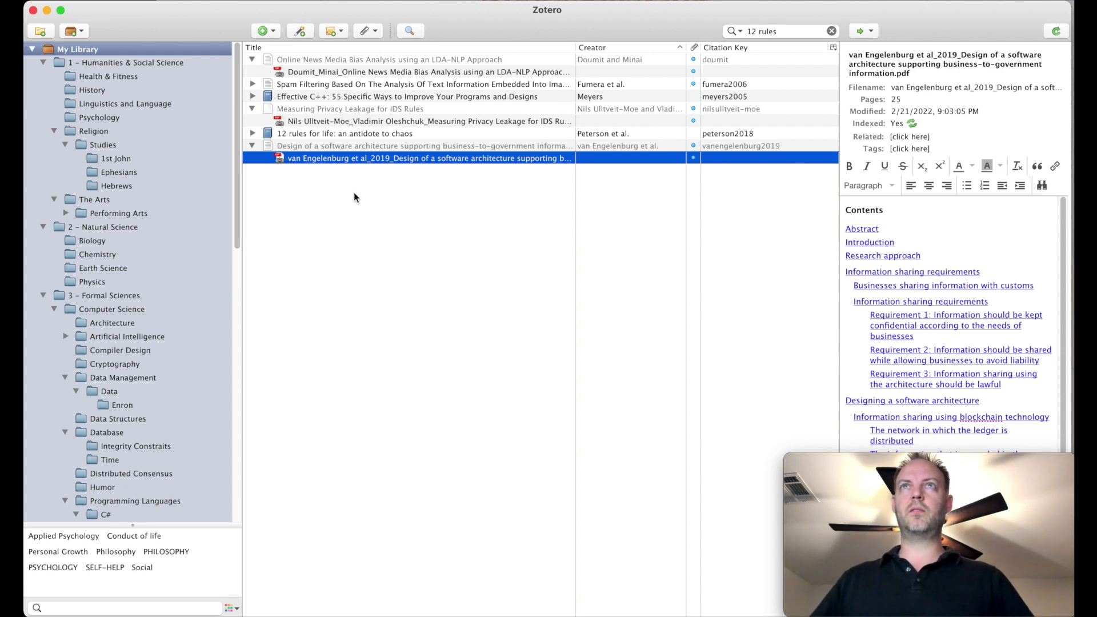
Step: Reselect 12 rules for life to show its peterson2018 citation key
{"action": "left_click", "coordinate": [361, 137]}
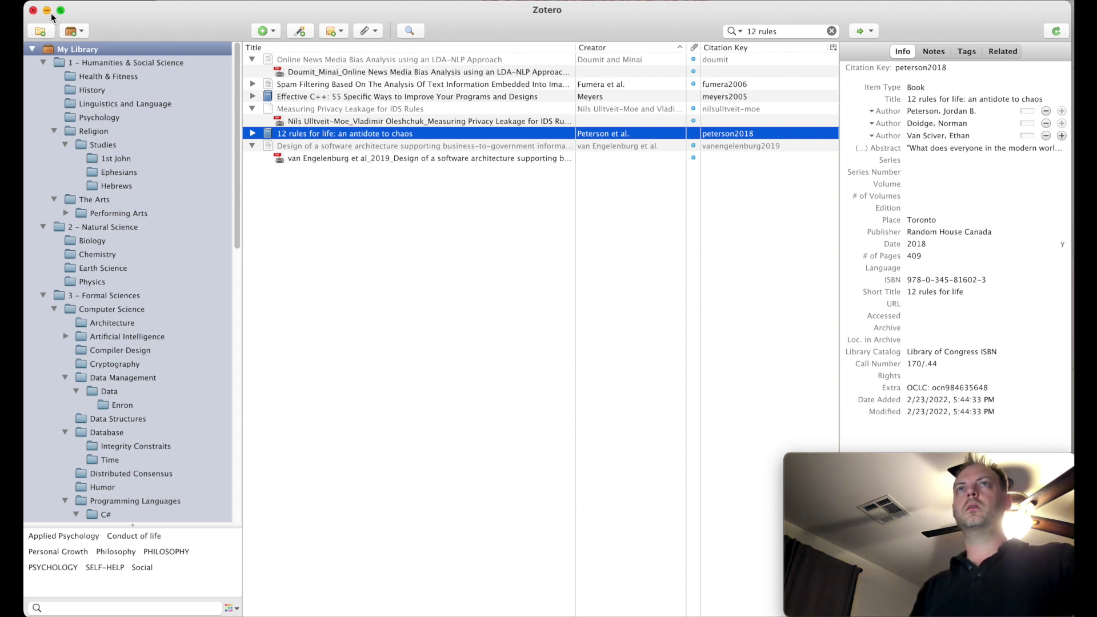
Step: Replace the search with 'Icebound' and open Pitzer's 2021 book record (pitzer2021)
{"action": "left_click", "coordinate": [79, 53]}
{"action": "left_click", "coordinate": [831, 30]}
{"action": "type", "text": "stru"}
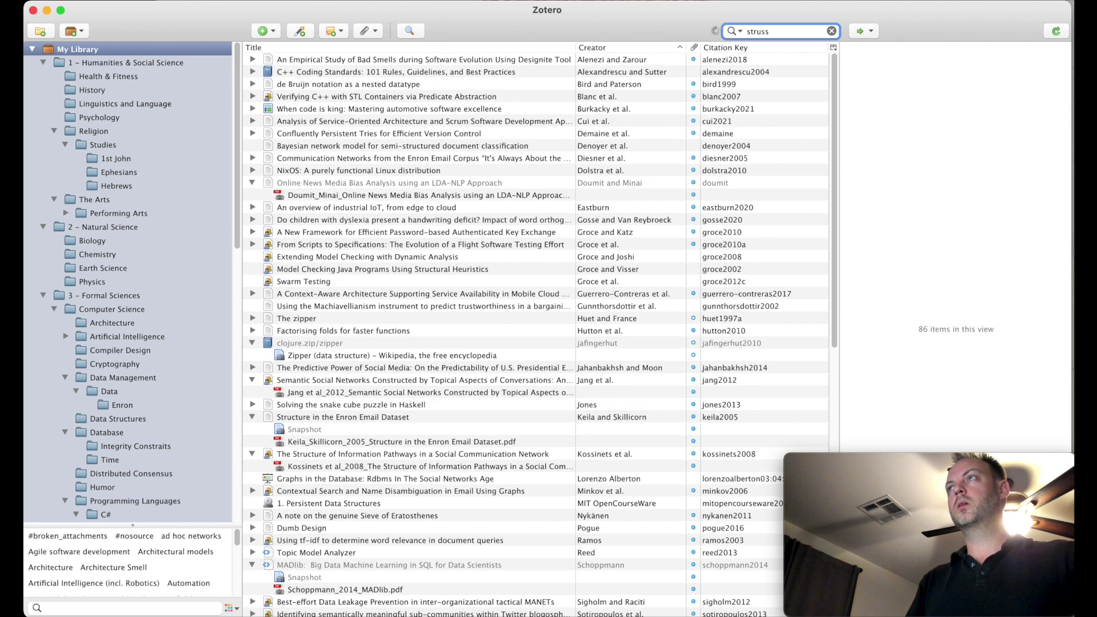
{"action": "type", "text": "ss"}
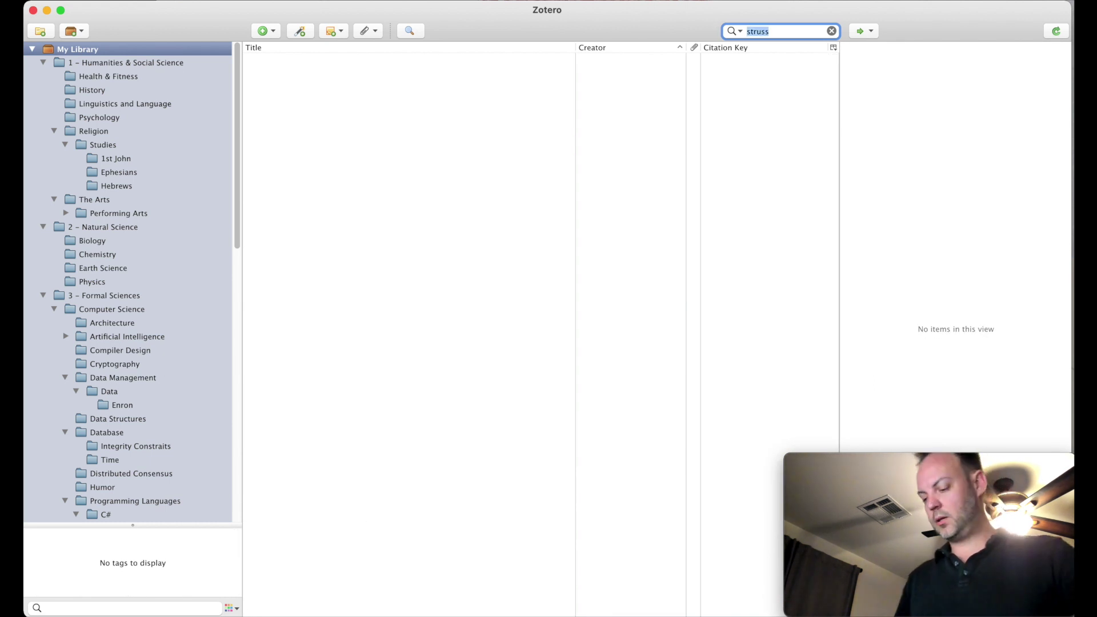
{"action": "key", "text": "BackSpace"}
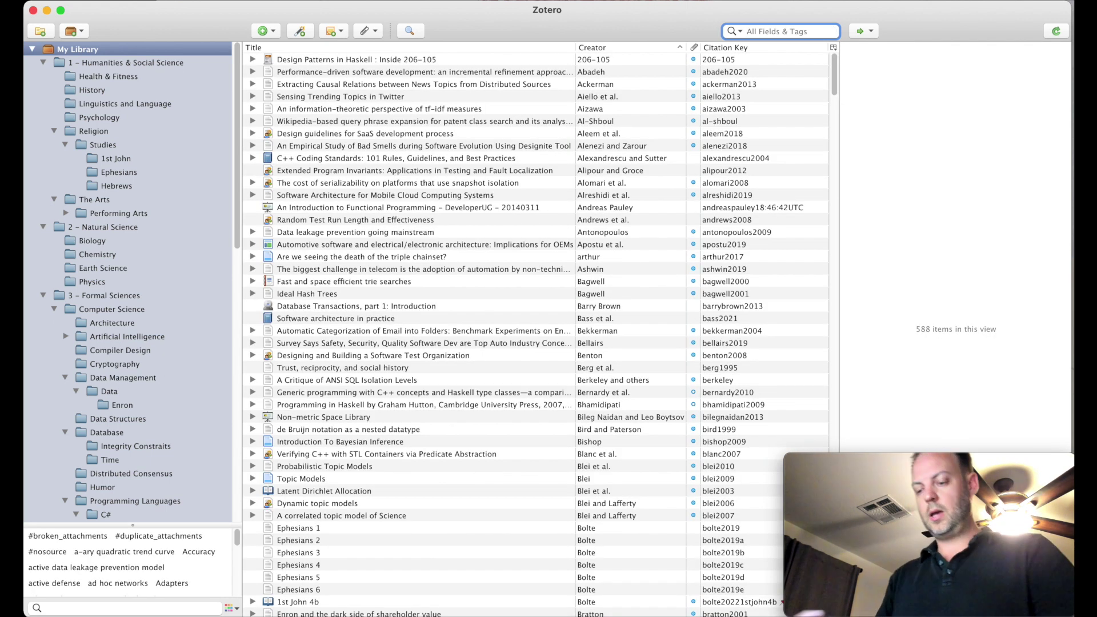
{"action": "type", "text": "Ice"}
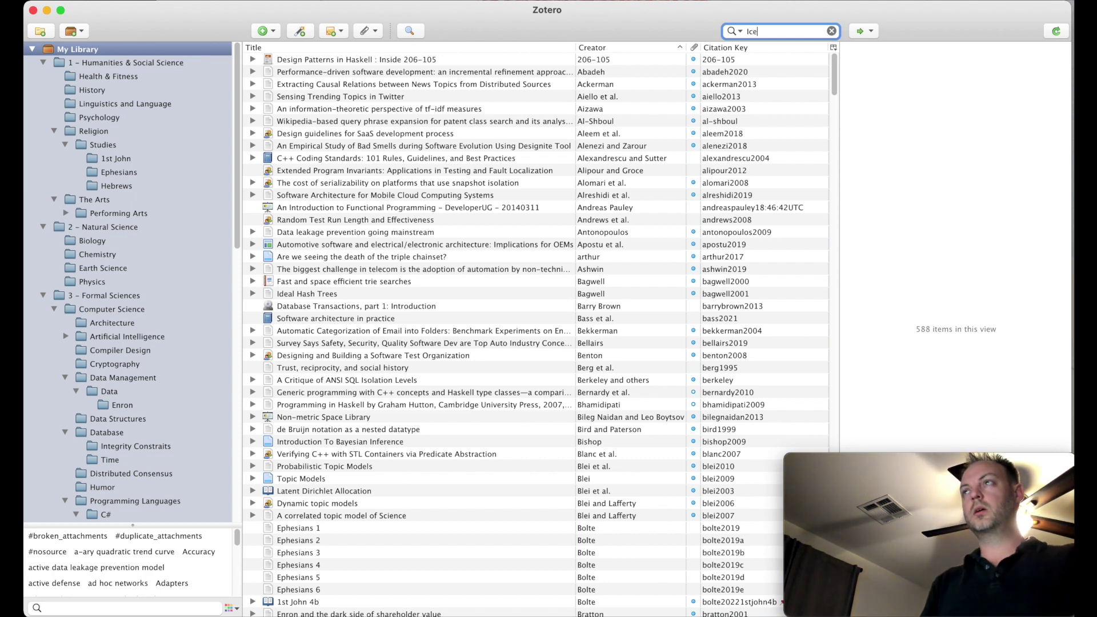
{"action": "type", "text": "bound"}
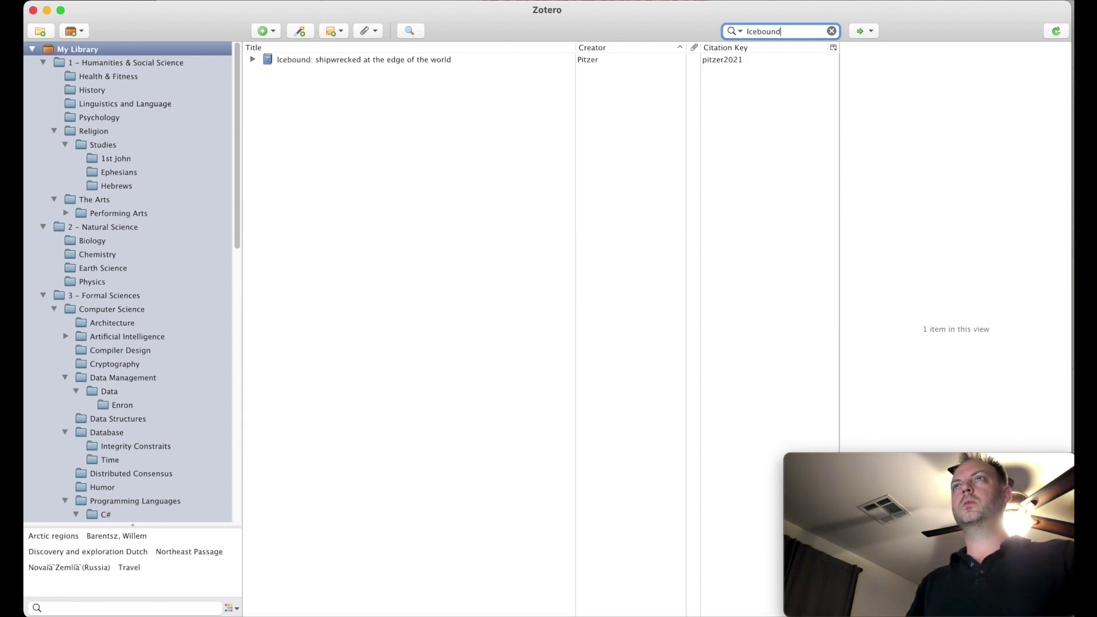
{"action": "left_click", "coordinate": [440, 61]}
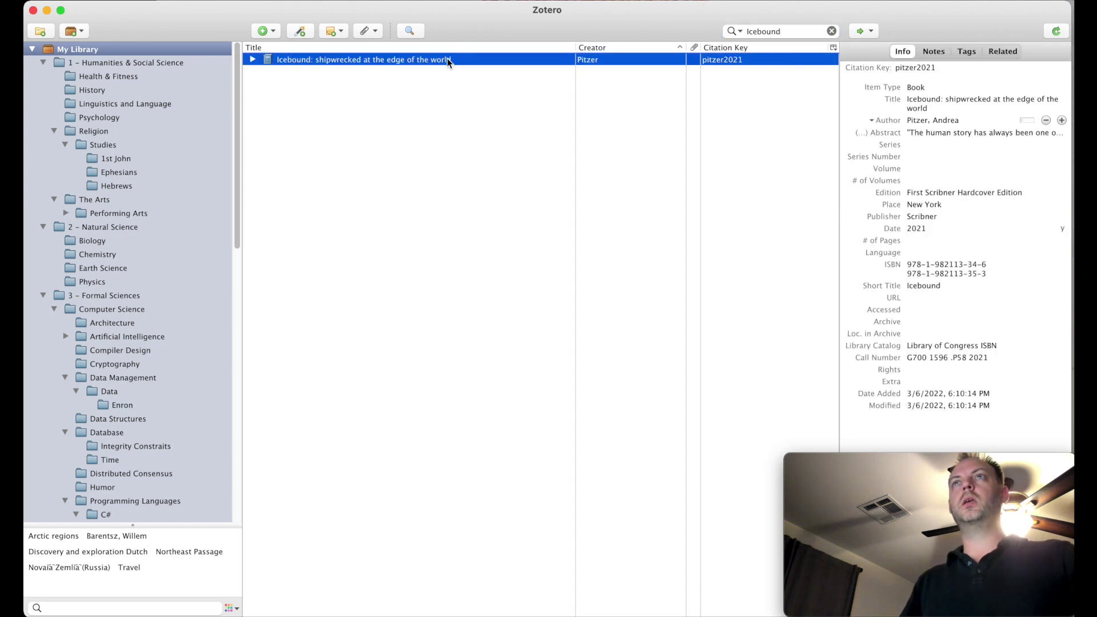
{"action": "key", "text": "alt"}
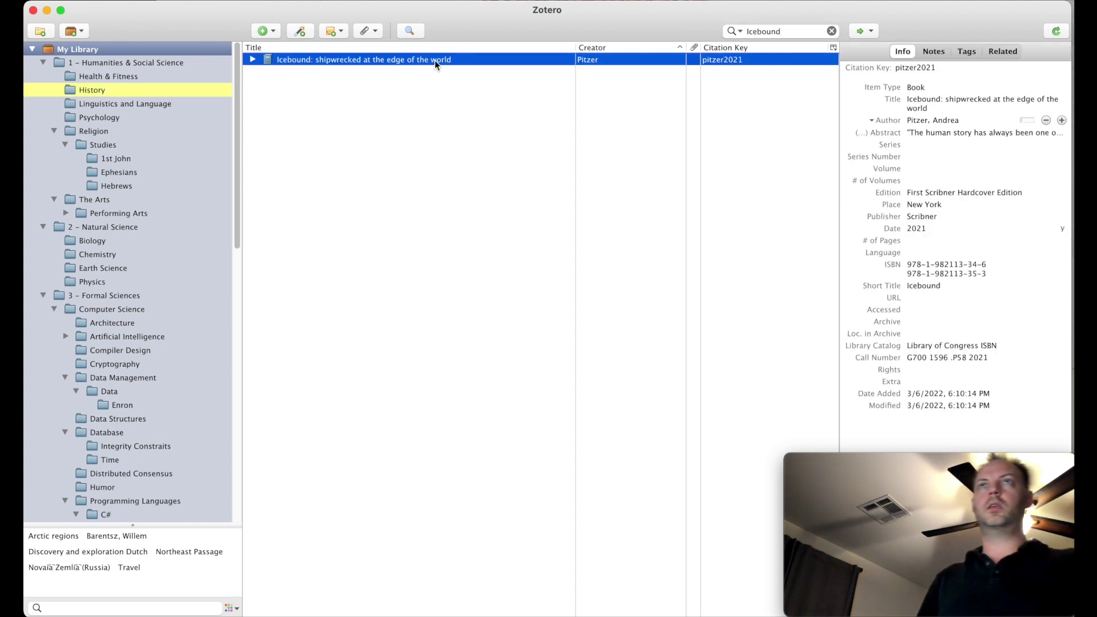